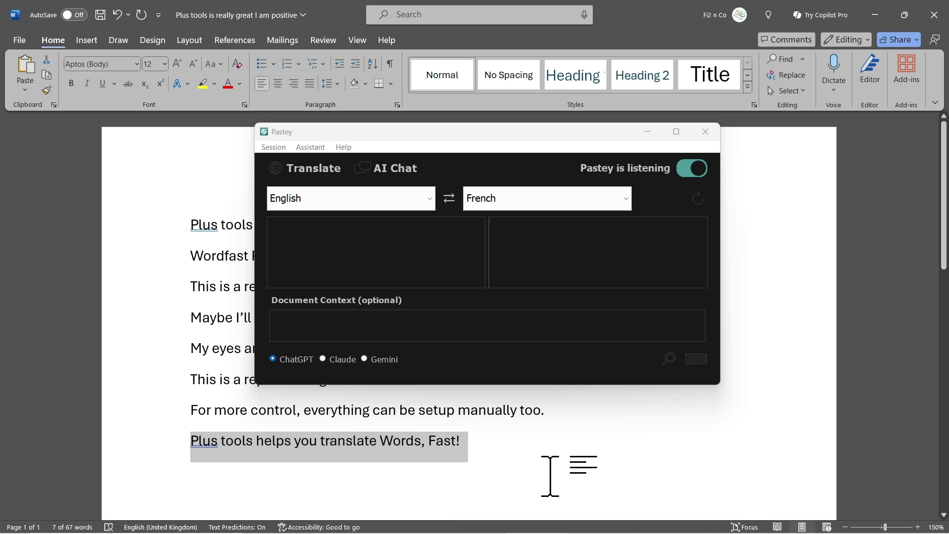
Copy the sentence "Plus tools helps you translate Words, Fast!" for Pastey to translate and paste the French version on a new line below it.
{"action": "key", "text": "ctrl+c"}
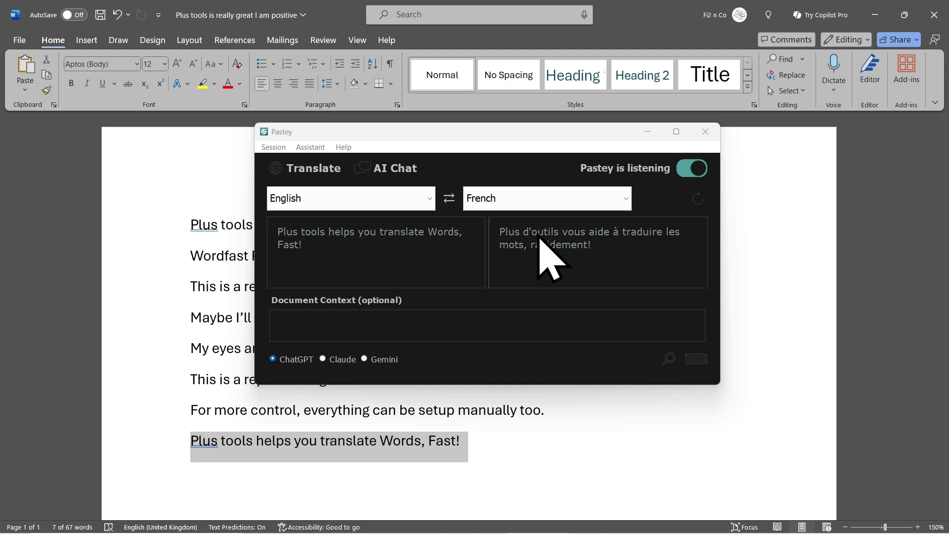
{"action": "left_click", "coordinate": [483, 437]}
{"action": "key", "text": "Return"}
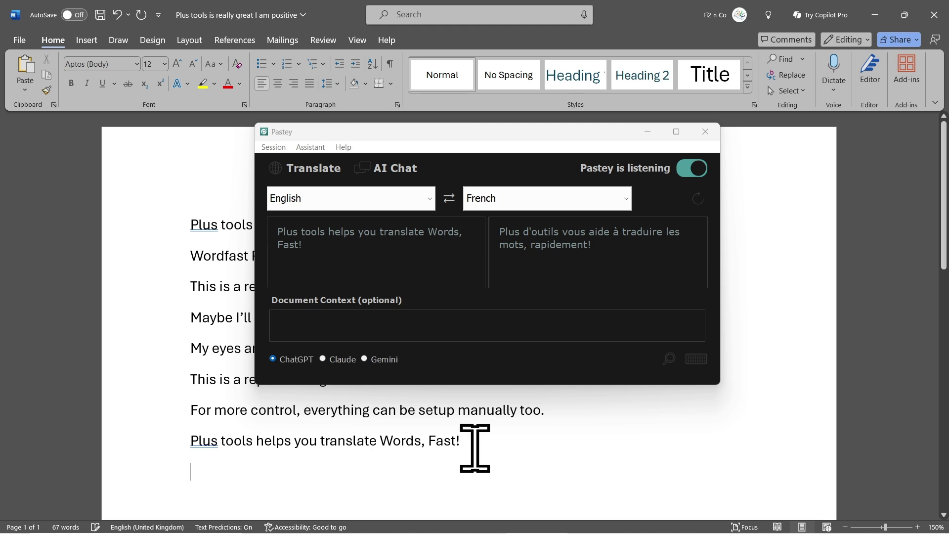
{"action": "scroll", "coordinate": [451, 464], "scroll_direction": "down", "scroll_amount": 1}
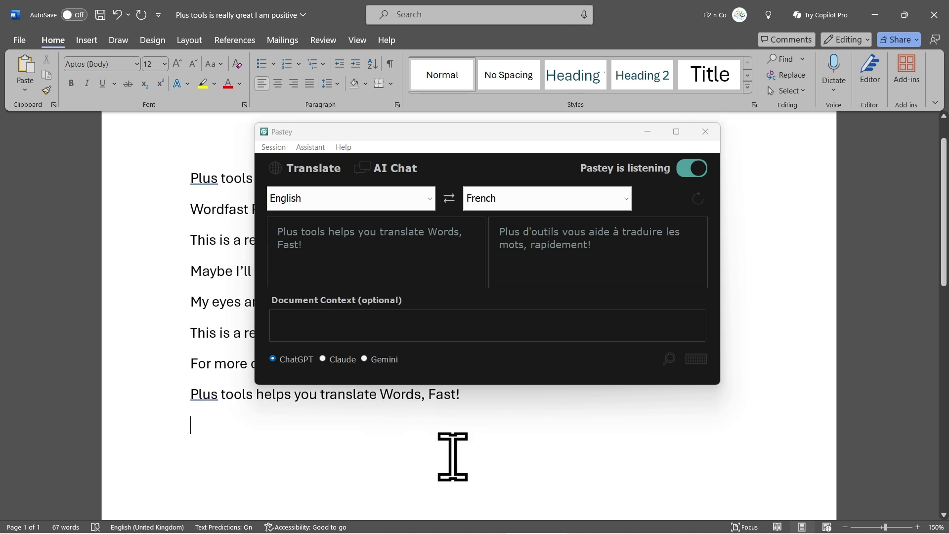
{"action": "key", "text": "ctrl+v"}
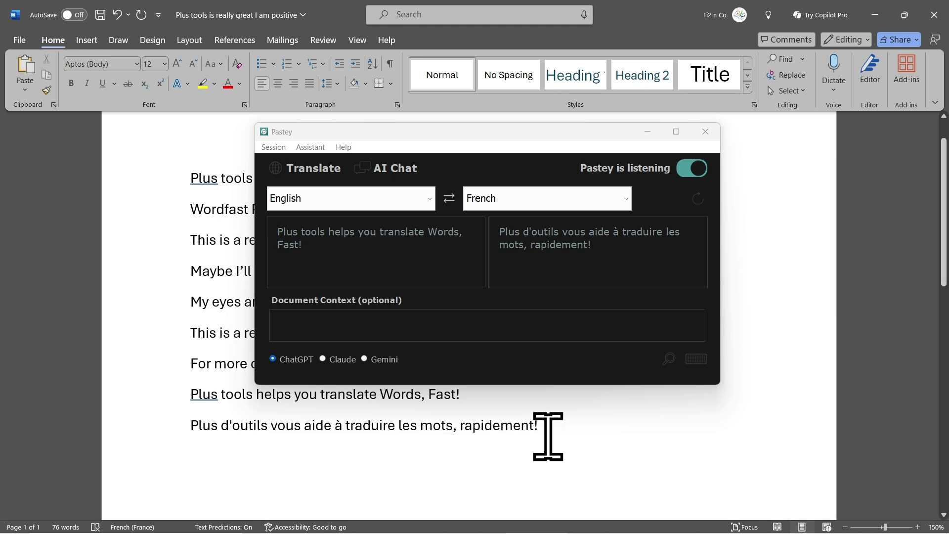
Delete the French sentence at the end of the document.
{"action": "left_click_drag", "start_coordinate": [555, 432], "coordinate": [198, 434]}
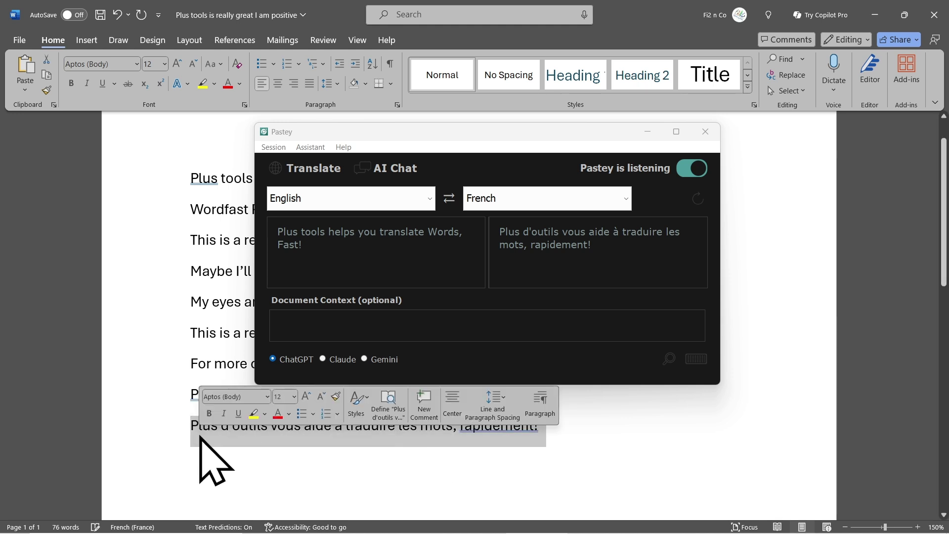
{"action": "key", "text": "Delete"}
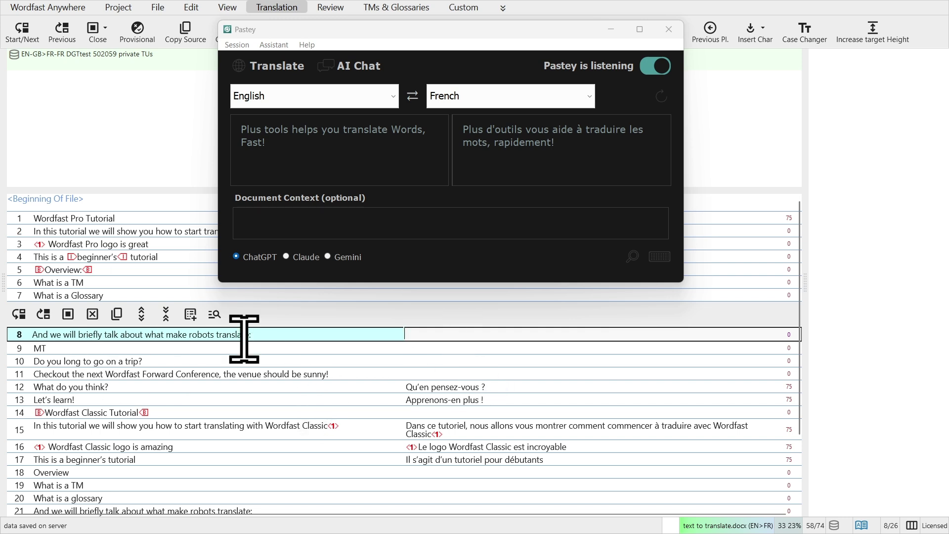
In Wordfast Anywhere, fill segment 8's target with Pastey's French translation of its copied source text, and minimize Pastey.
{"action": "left_click_drag", "start_coordinate": [251, 335], "coordinate": [31, 339]}
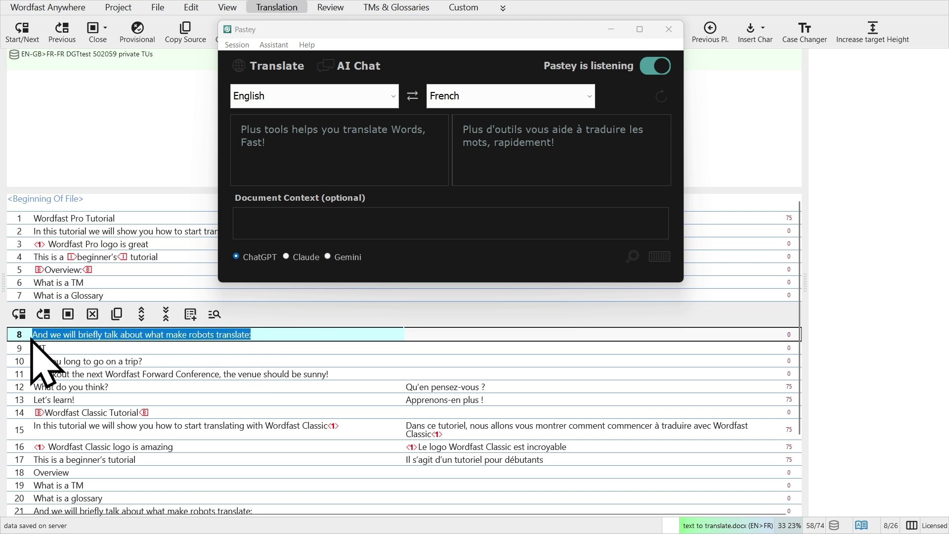
{"action": "key", "text": "ctrl+c"}
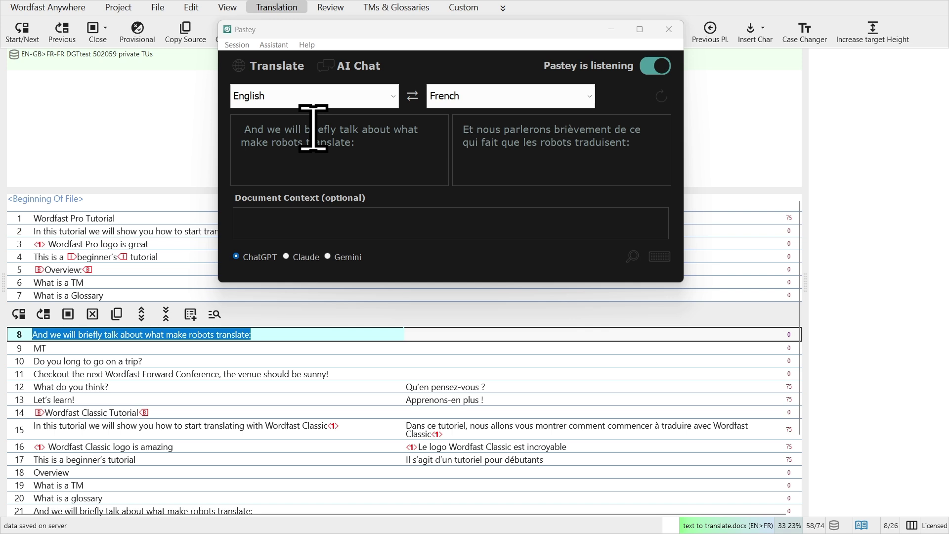
{"action": "left_click", "coordinate": [470, 335]}
{"action": "key", "text": "ctrl+v"}
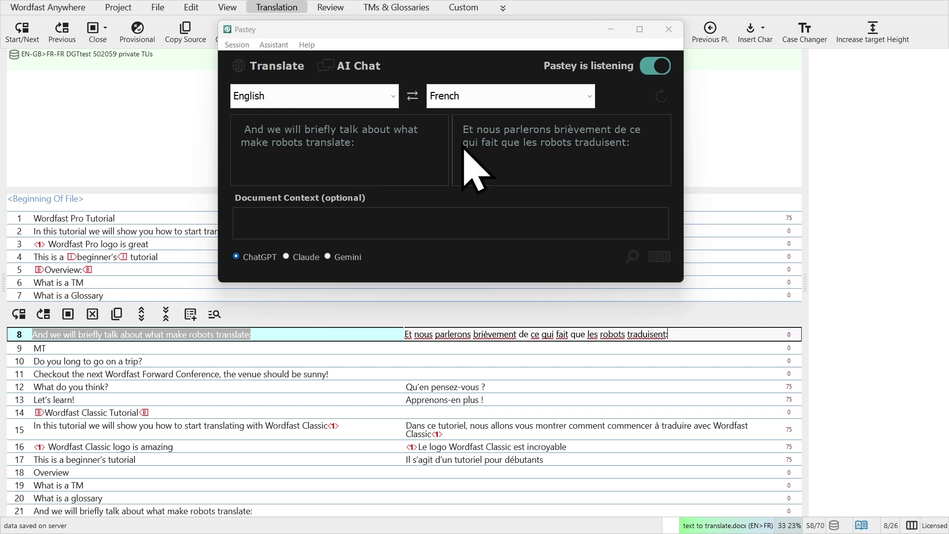
{"action": "left_click", "coordinate": [611, 32]}
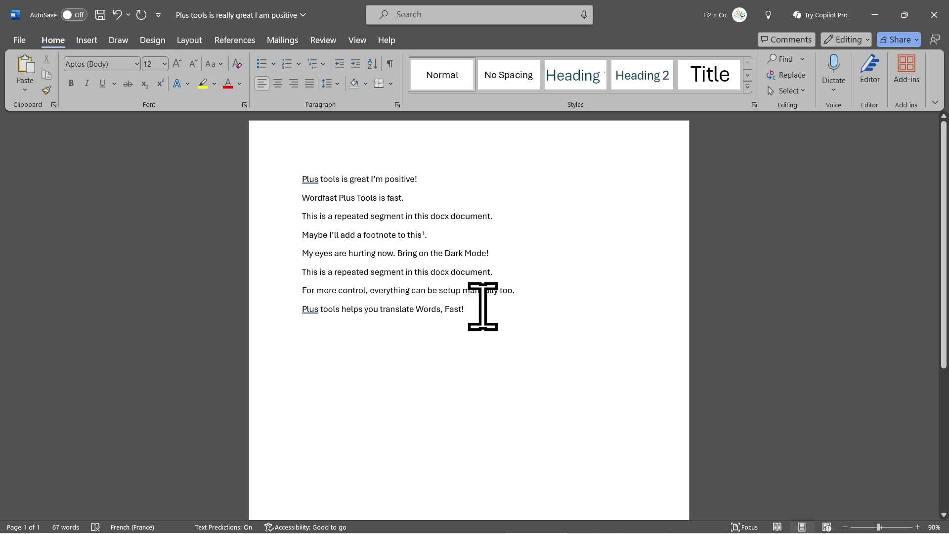
In the Word document, copy all eight English lines and paste the clipboard content below them.
{"action": "left_click_drag", "start_coordinate": [479, 309], "coordinate": [286, 180]}
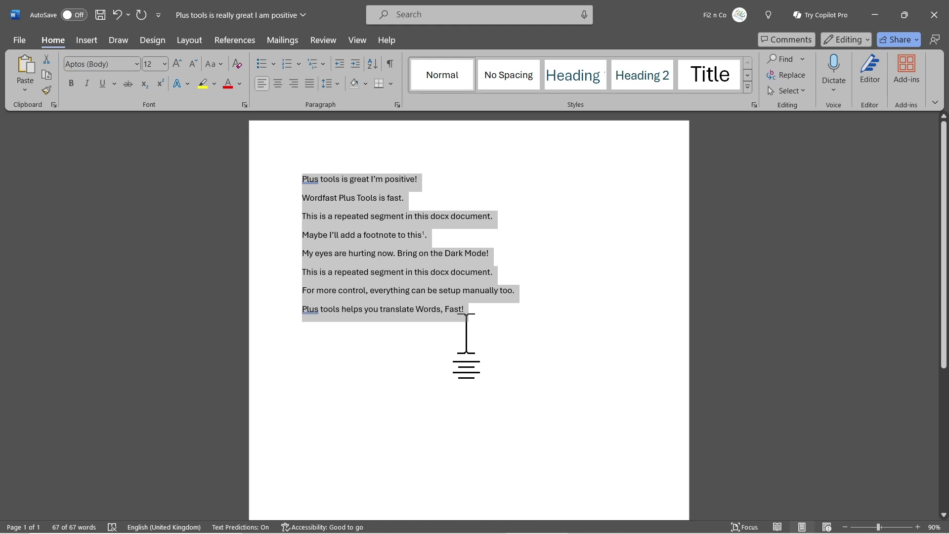
{"action": "left_click", "coordinate": [494, 330]}
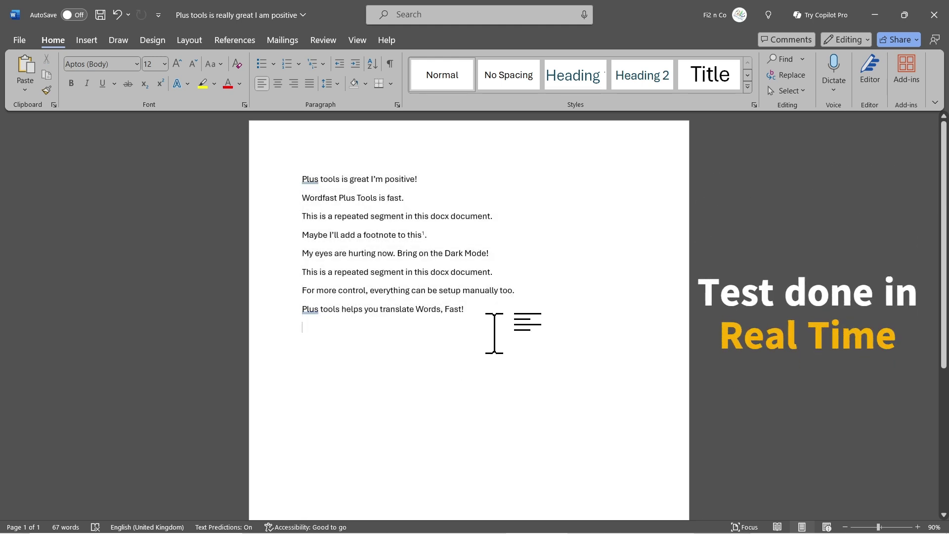
{"action": "key", "text": "ctrl+v"}
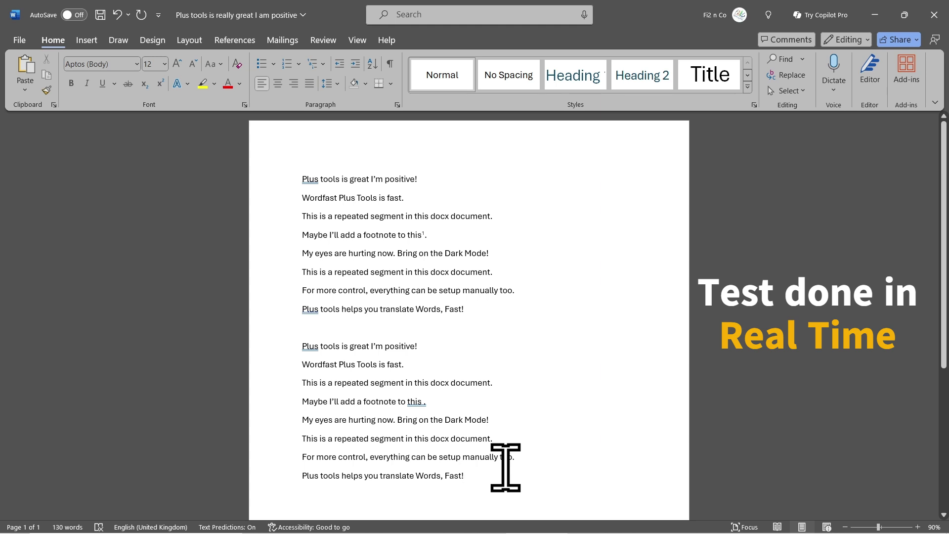
Replace the duplicated English lines below the original text with Pastey's French translation from the clipboard.
{"action": "left_click_drag", "start_coordinate": [503, 462], "coordinate": [262, 346]}
{"action": "key", "text": "Delete"}
{"action": "left_click_drag", "start_coordinate": [491, 370], "coordinate": [279, 357]}
{"action": "key", "text": "Delete"}
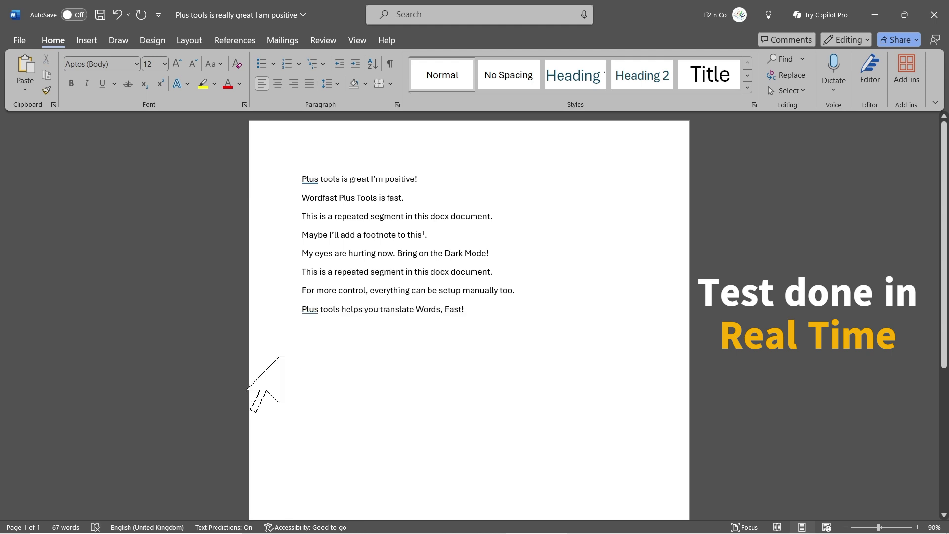
{"action": "key", "text": "ctrl+v"}
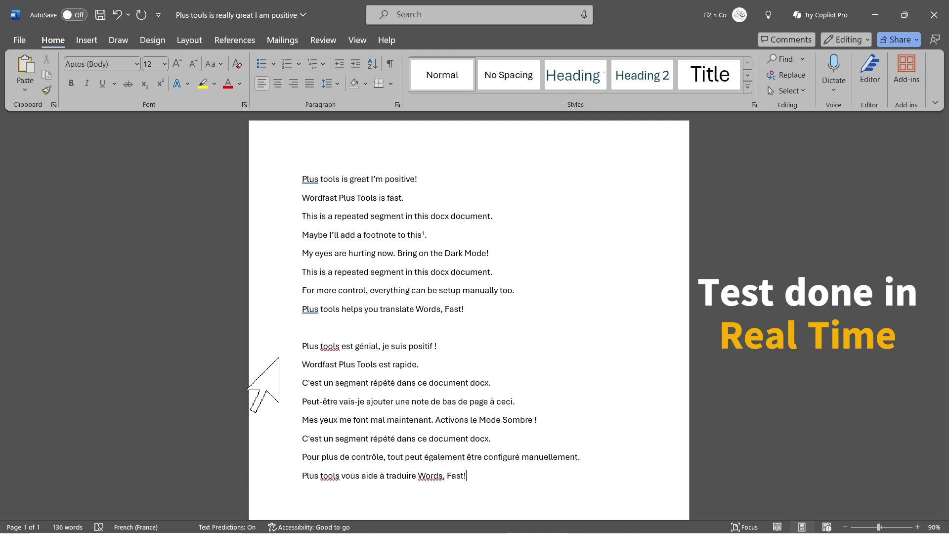
Delete the eight French lines below the original English text.
{"action": "left_click_drag", "start_coordinate": [483, 473], "coordinate": [270, 349]}
{"action": "key", "text": "Delete"}
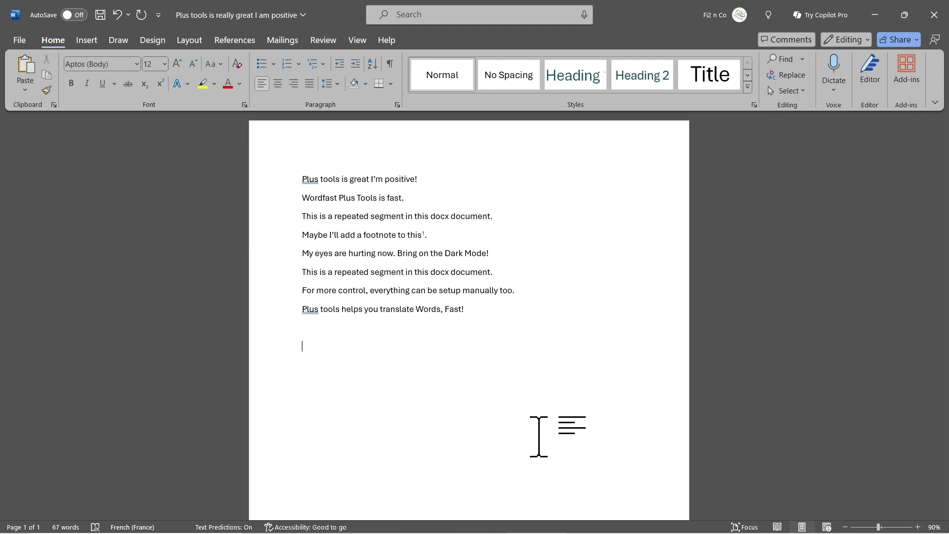
Bring Pastey back into view and, in Wordfast Anywhere, clear the French target text of segment 15, keeping its tag.
{"action": "key", "text": "alt+Tab"}
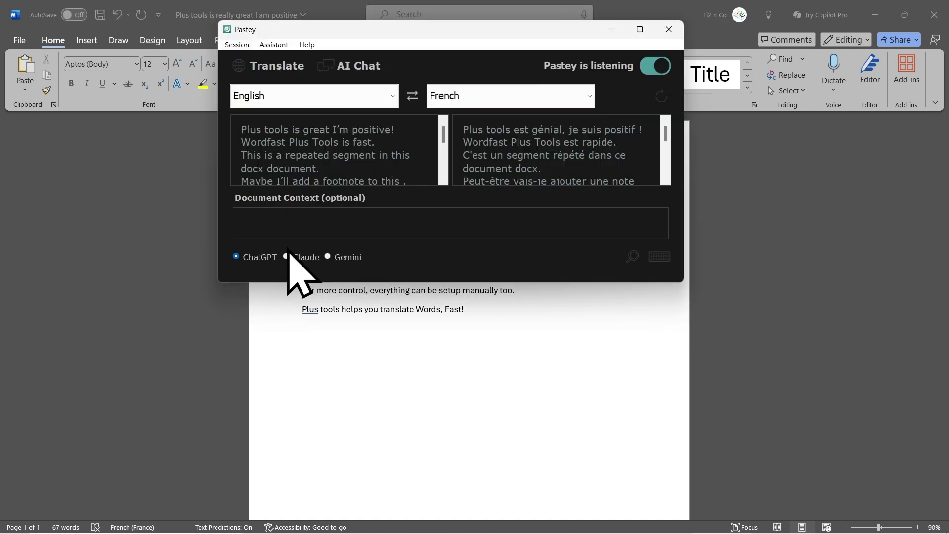
{"action": "left_click", "coordinate": [237, 45]}
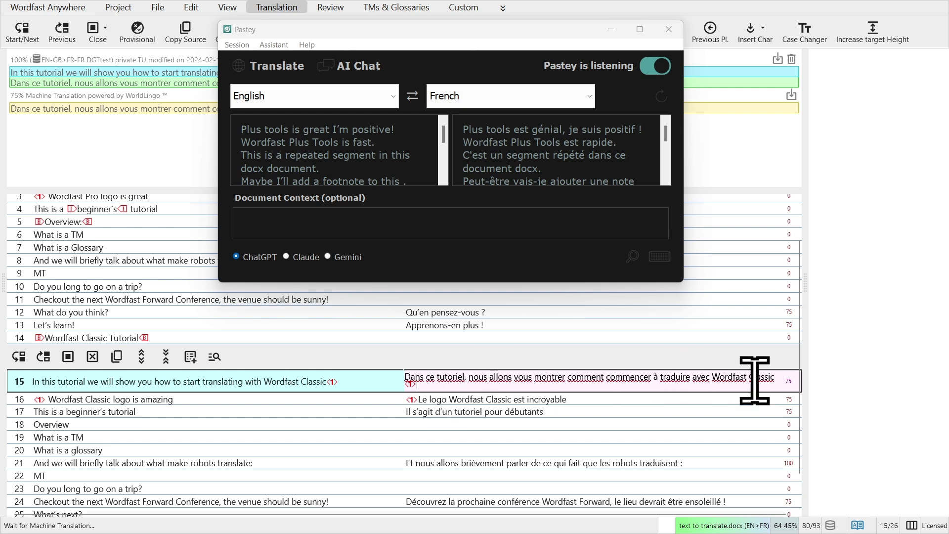
{"action": "left_click_drag", "start_coordinate": [717, 381], "coordinate": [404, 368]}
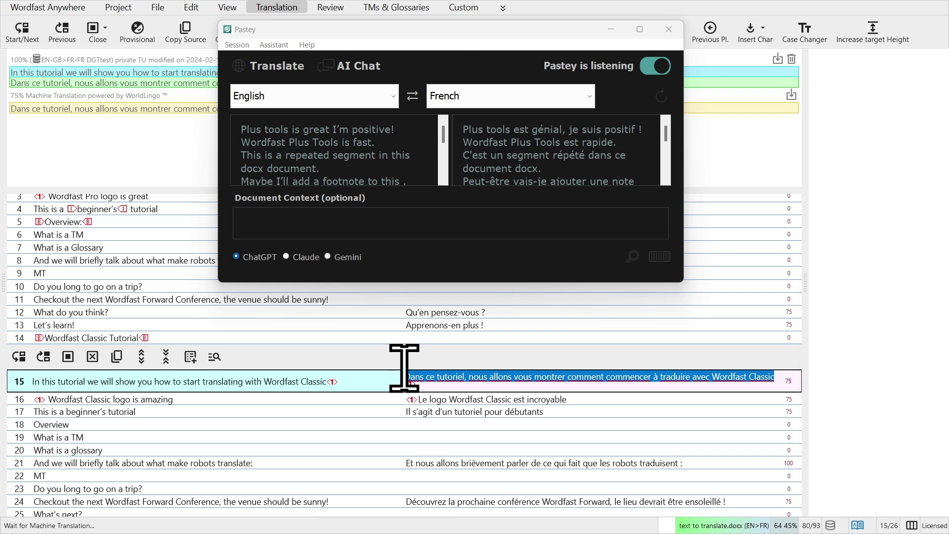
{"action": "key", "text": "Delete"}
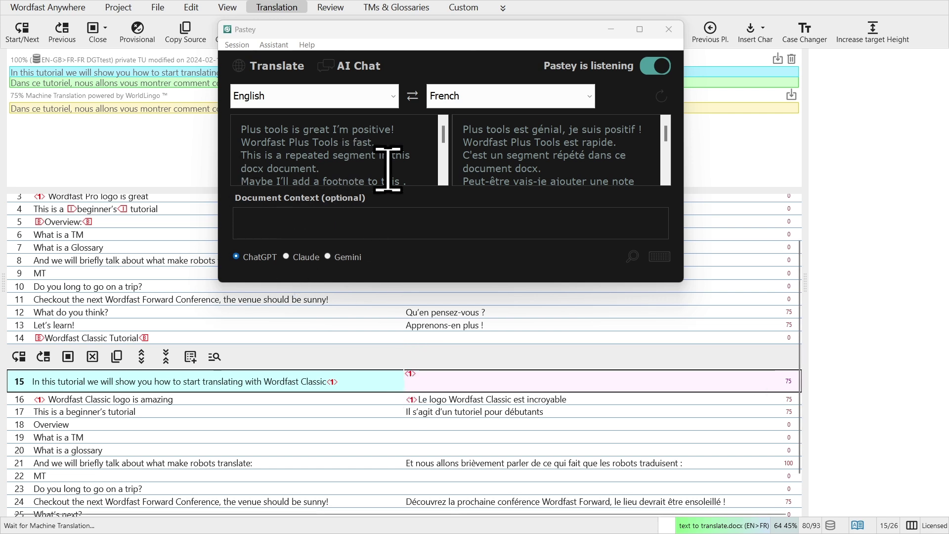
Set Pastey's document context to "This document is for kids. Make the translation language adequate for a 5 years old child.".
{"action": "scroll", "coordinate": [383, 160], "scroll_direction": "down", "scroll_amount": 3}
{"action": "scroll", "coordinate": [361, 157], "scroll_direction": "up", "scroll_amount": 2}
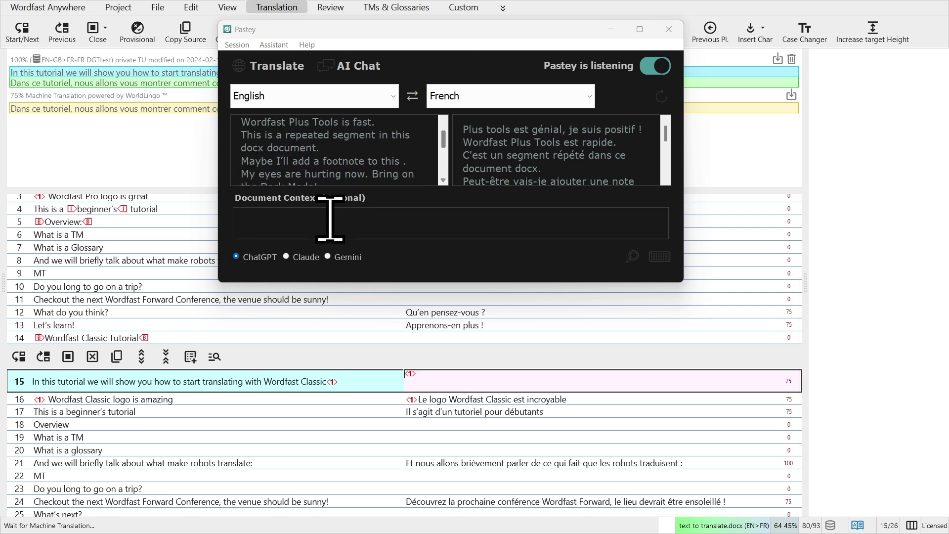
{"action": "left_click", "coordinate": [385, 230]}
{"action": "key", "text": "ctrl+v"}
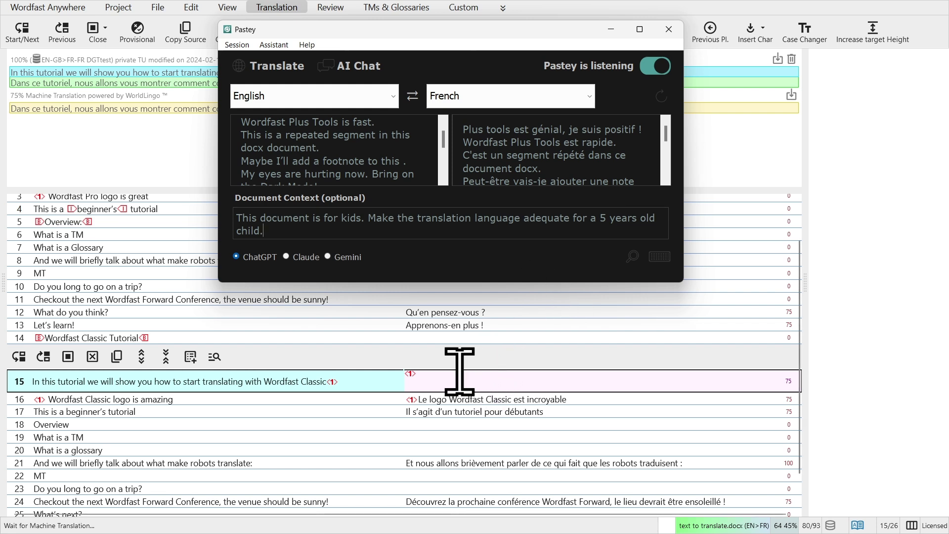
Copy segment 15's English source text without its tag so Pastey translates it into French using the document context.
{"action": "scroll", "coordinate": [534, 193], "scroll_direction": "down", "scroll_amount": 1}
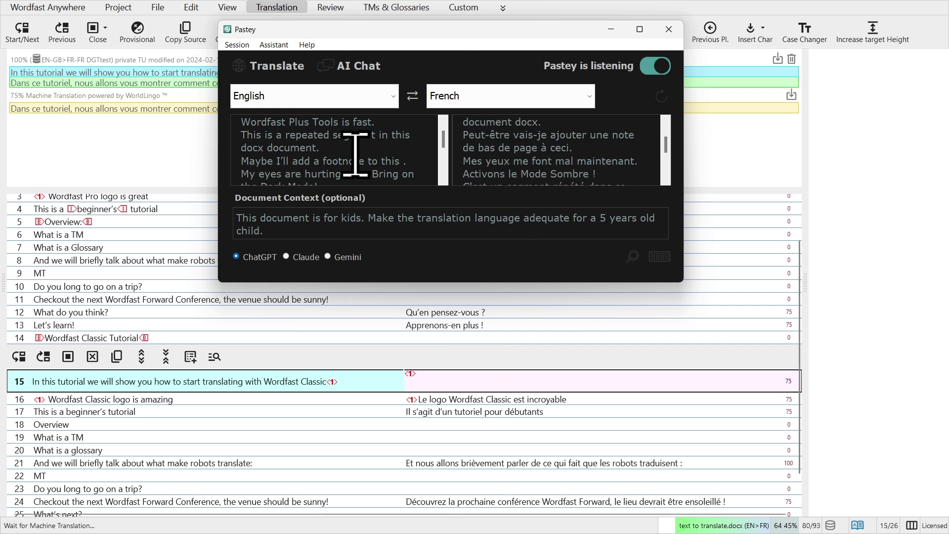
{"action": "left_click_drag", "start_coordinate": [324, 381], "coordinate": [31, 383]}
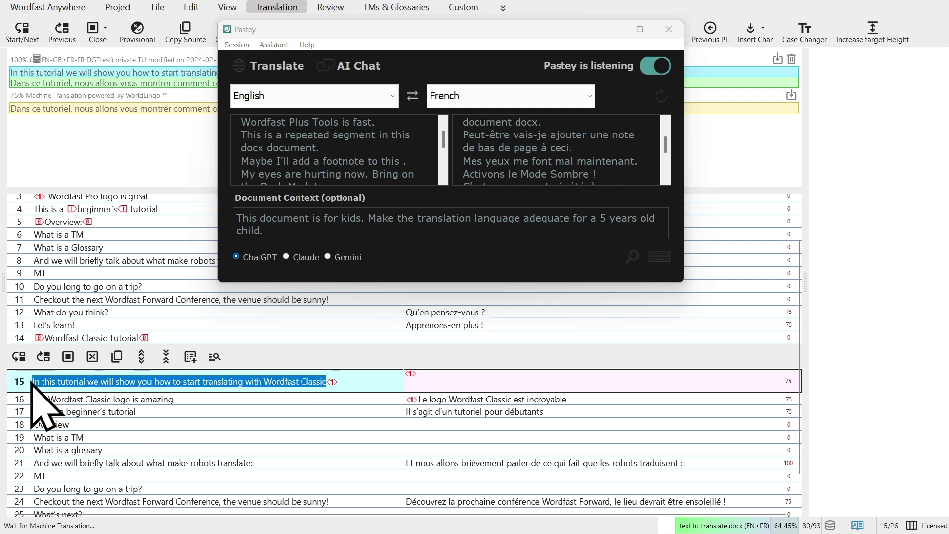
{"action": "key", "text": "ctrl+c"}
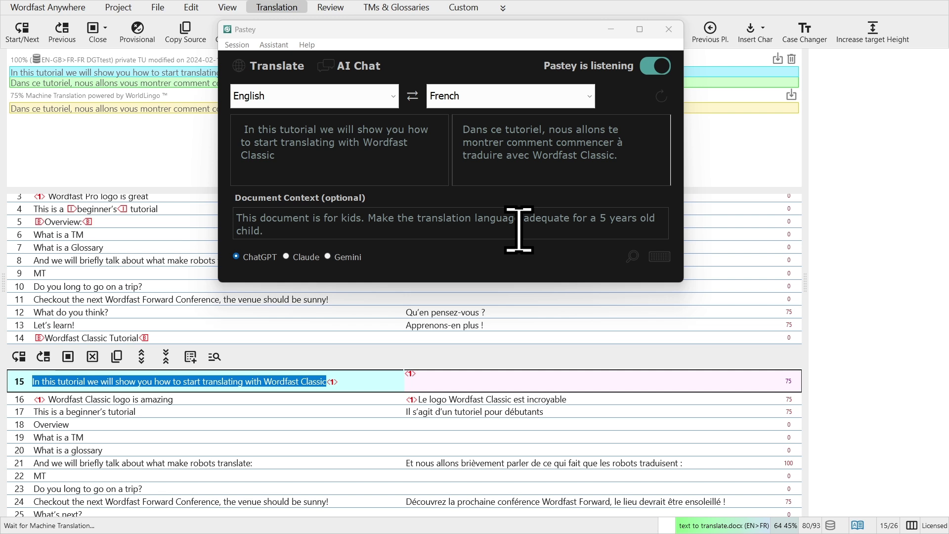
Review the main prompt, document context and additional AI instructions in Pastey's settings, and close them without changes.
{"action": "left_click", "coordinate": [238, 44]}
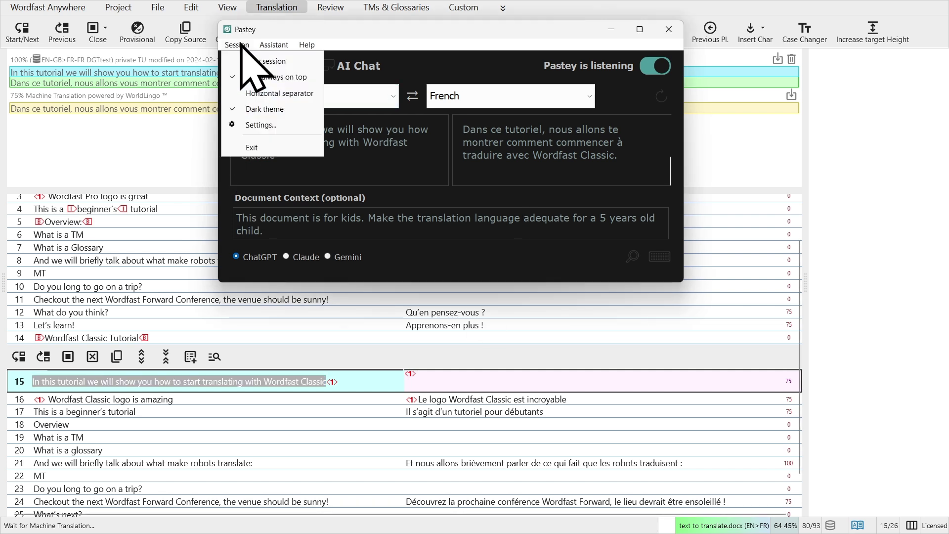
{"action": "left_click", "coordinate": [250, 125]}
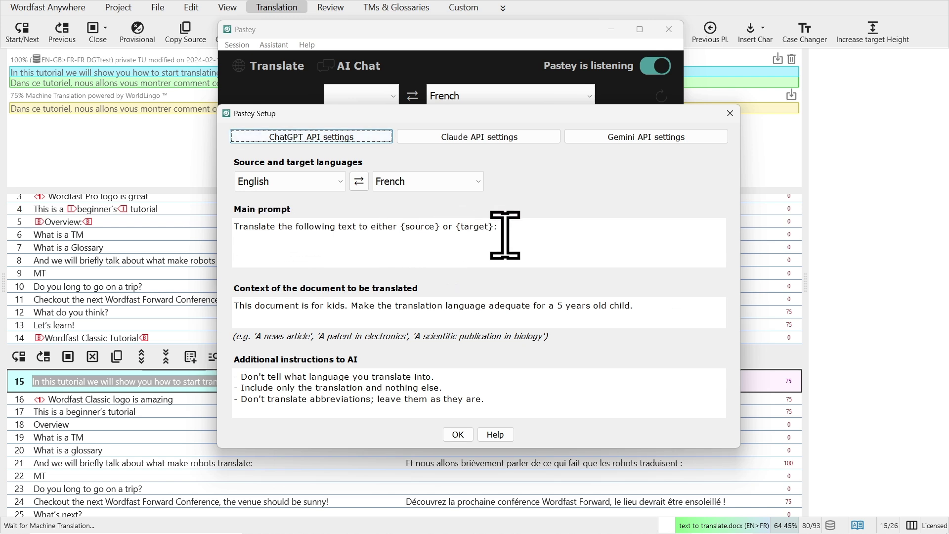
{"action": "left_click", "coordinate": [516, 223]}
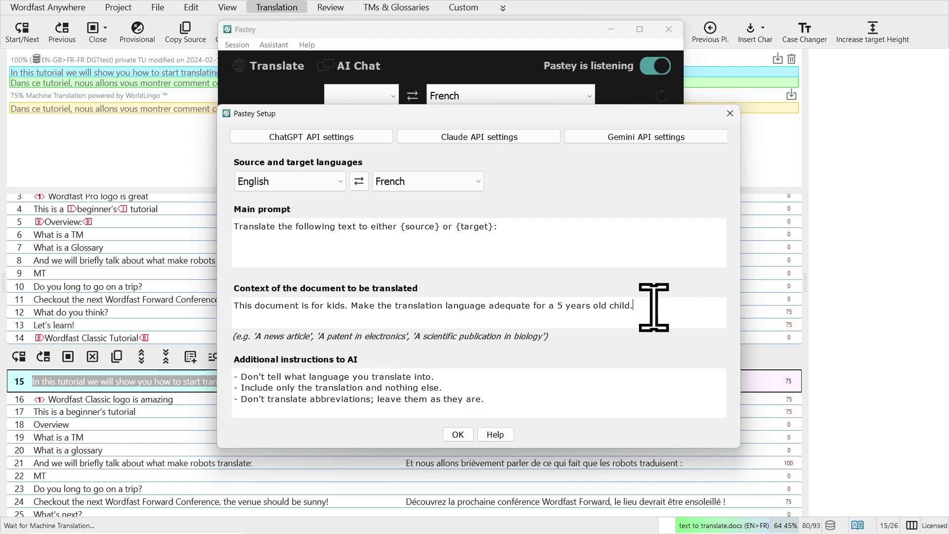
{"action": "left_click_drag", "start_coordinate": [653, 306], "coordinate": [220, 308]}
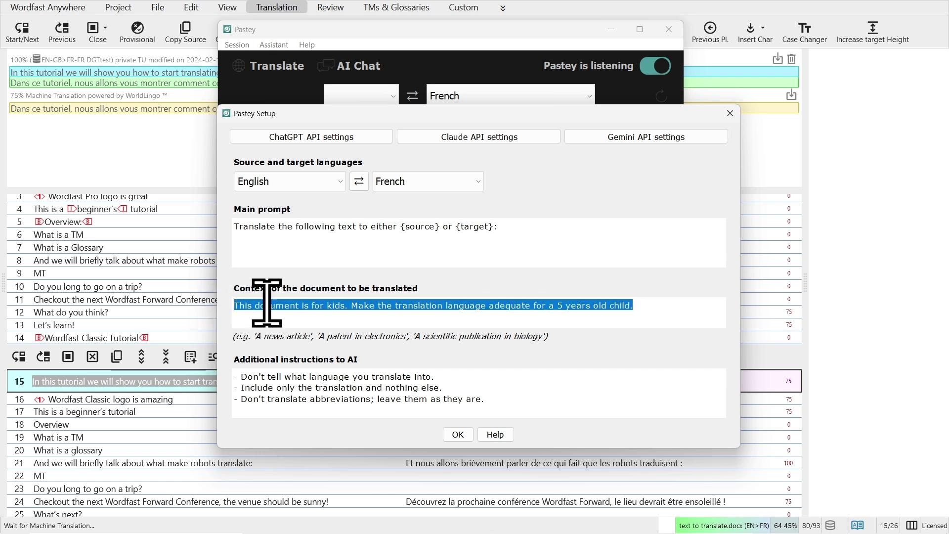
{"action": "left_click", "coordinate": [656, 300]}
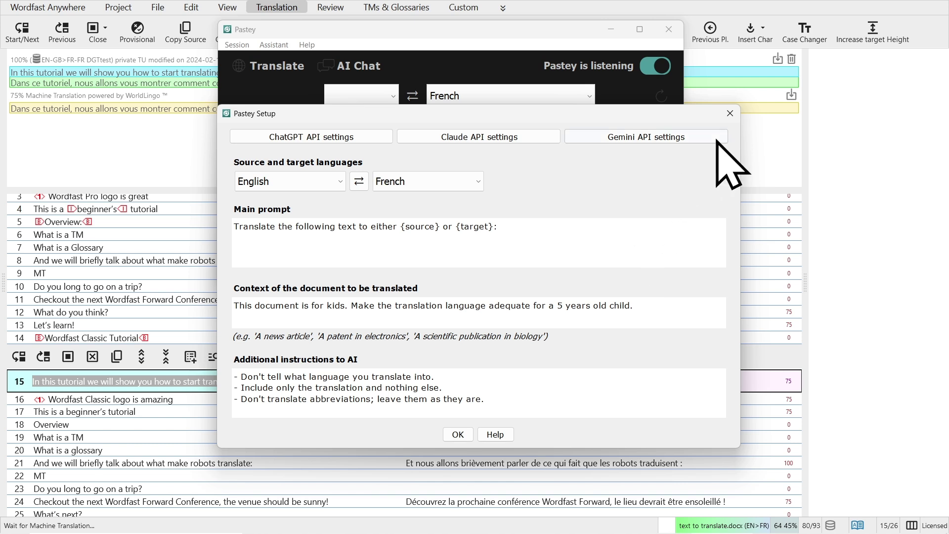
{"action": "left_click", "coordinate": [730, 113]}
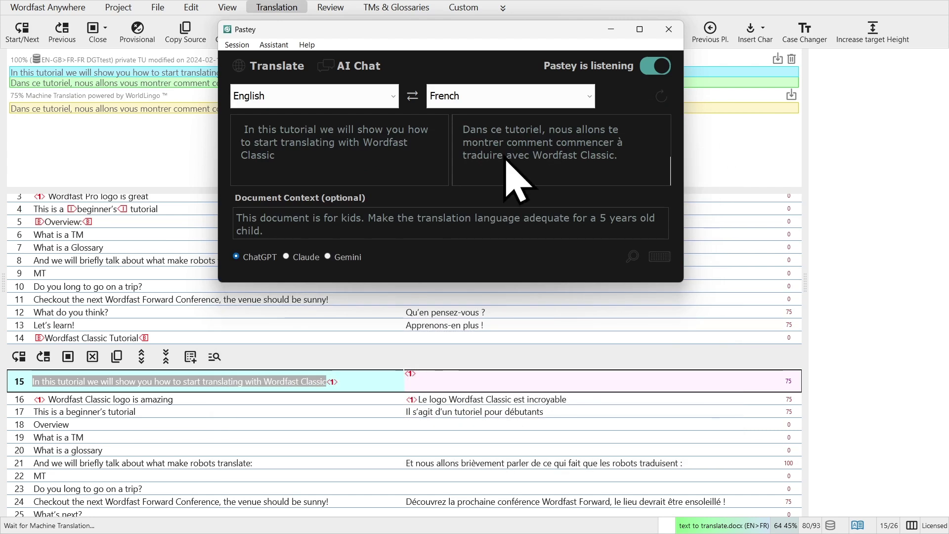
Read through Pastey's Getting Started help, including the sections on adjustments, pausing and finishing, and close it.
{"action": "left_click", "coordinate": [304, 45]}
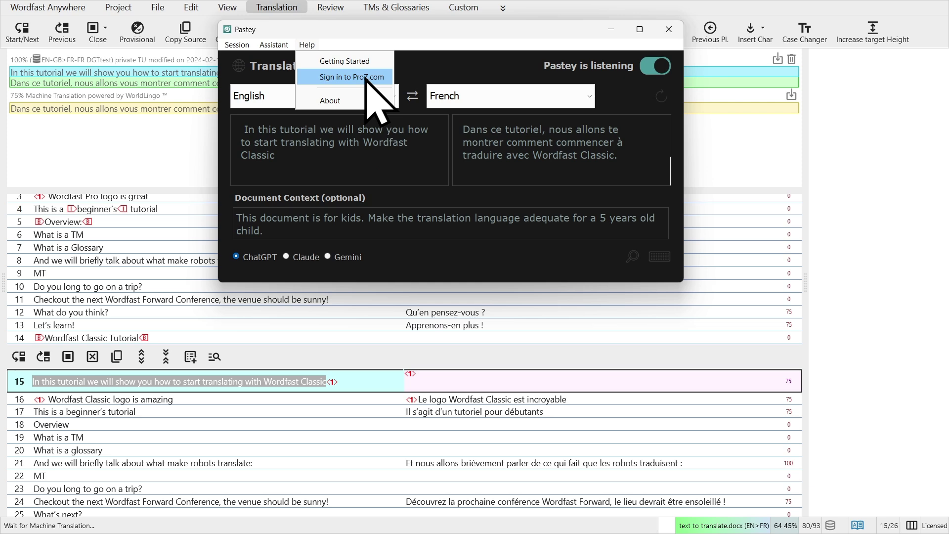
{"action": "left_click", "coordinate": [352, 62]}
{"action": "scroll", "coordinate": [476, 309], "scroll_direction": "down", "scroll_amount": 5}
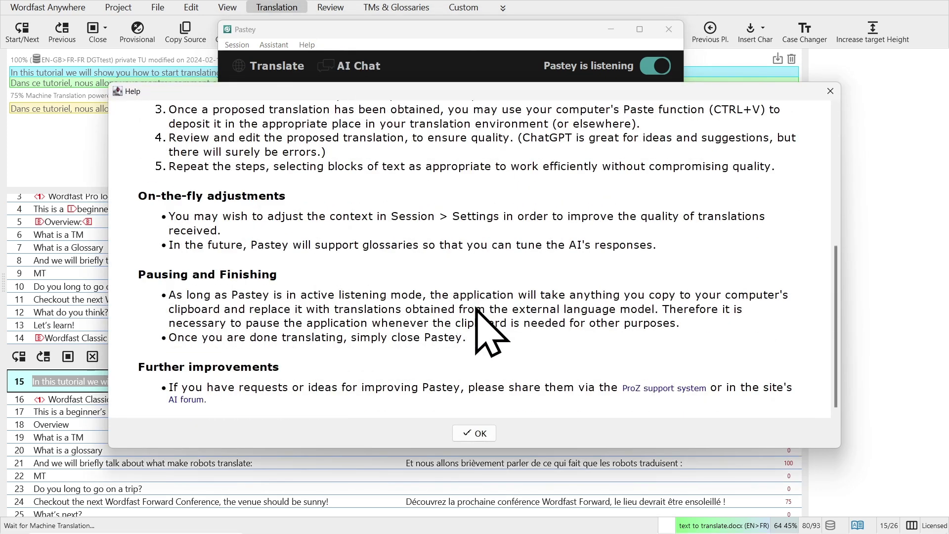
{"action": "scroll", "coordinate": [476, 308], "scroll_direction": "up", "scroll_amount": 5}
{"action": "scroll", "coordinate": [476, 309], "scroll_direction": "down", "scroll_amount": 5}
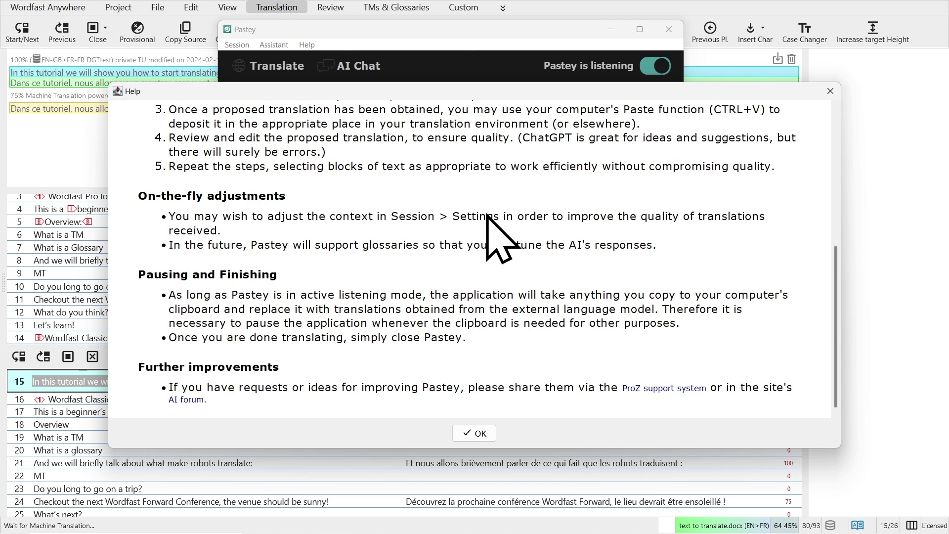
{"action": "left_click", "coordinate": [830, 91]}
Pause Pastey's clipboard listening and select segment 16's English source text without its tag.
{"action": "left_click", "coordinate": [236, 45]}
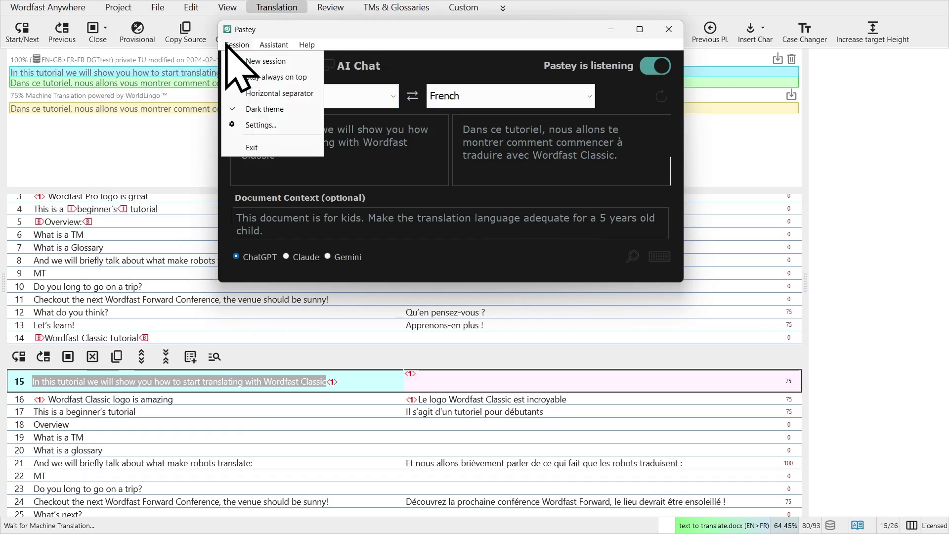
{"action": "left_click", "coordinate": [238, 45]}
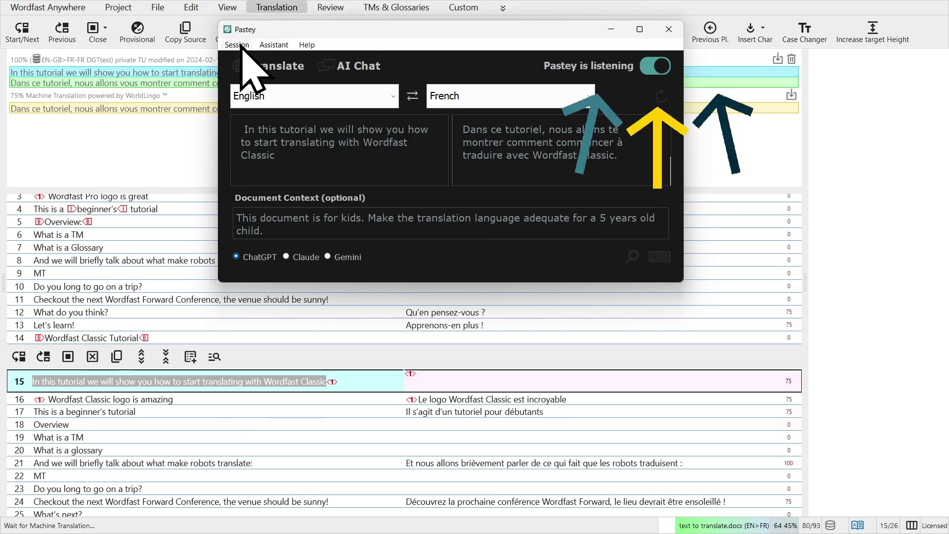
{"action": "left_click", "coordinate": [654, 68]}
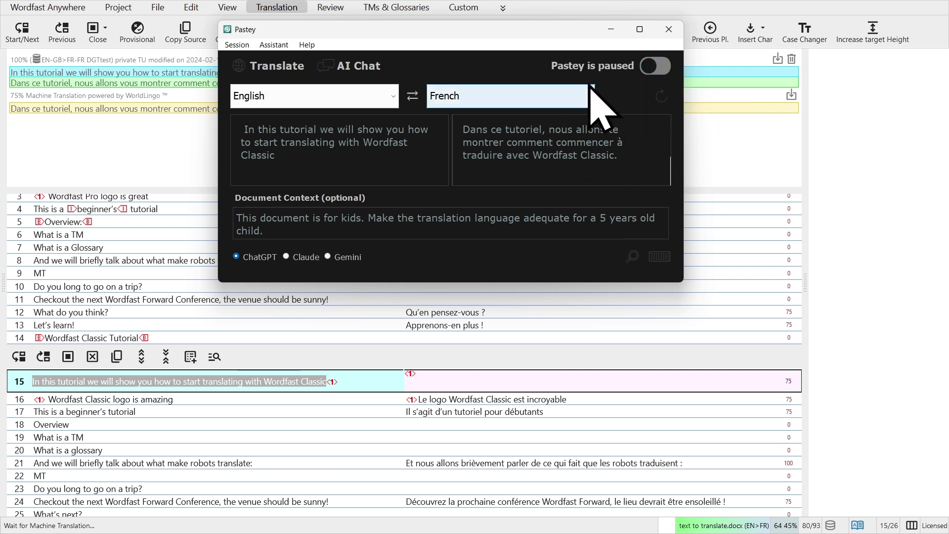
{"action": "left_click", "coordinate": [377, 358]}
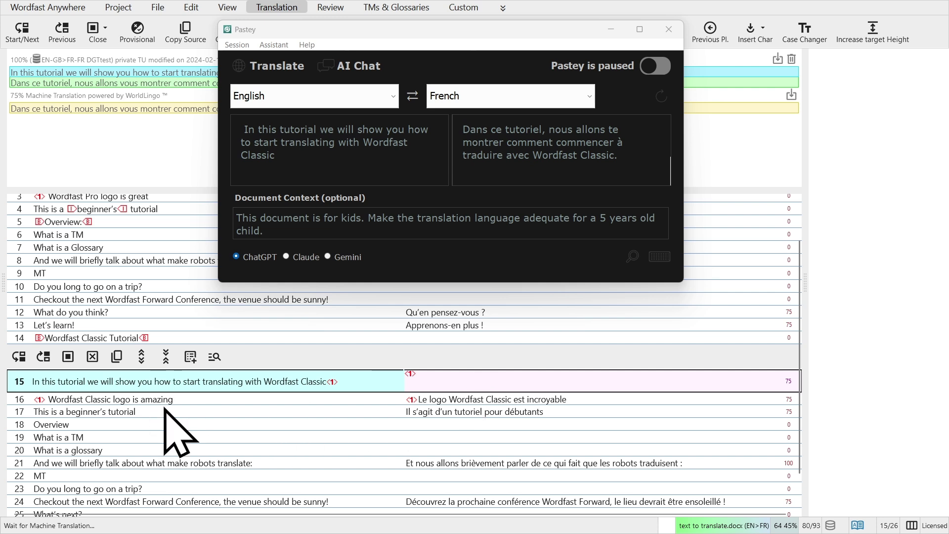
{"action": "left_click_drag", "start_coordinate": [173, 399], "coordinate": [40, 399]}
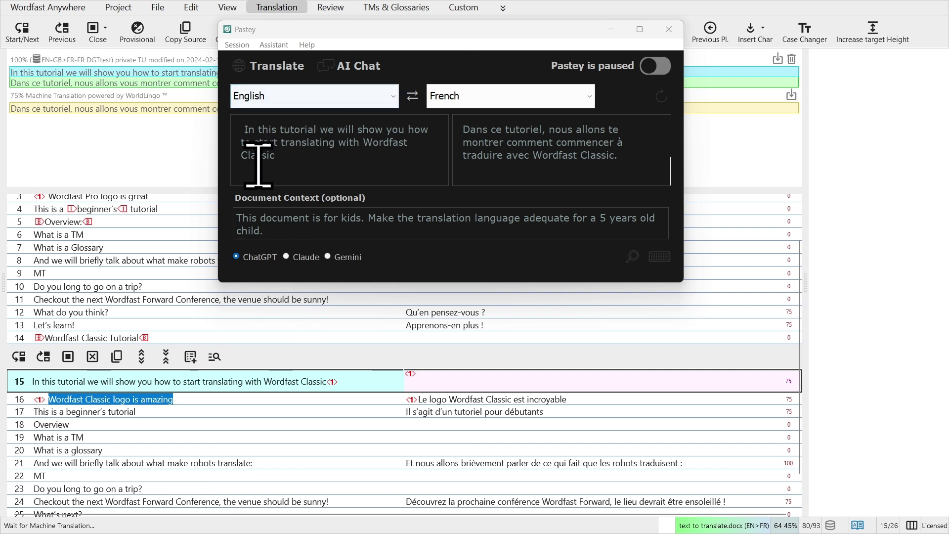
Set Pastey to active listening and copy segment 16's source text "Wordfast Classic logo is amazing" without its tag for French translation.
{"action": "left_click", "coordinate": [655, 65]}
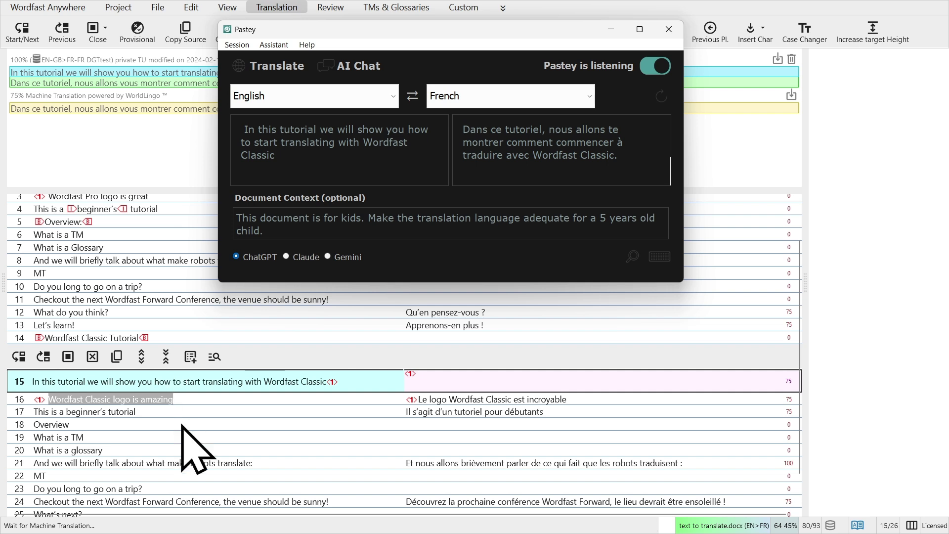
{"action": "left_click", "coordinate": [167, 398]}
{"action": "left_click_drag", "start_coordinate": [173, 399], "coordinate": [49, 399]}
{"action": "key", "text": "ctrl+c"}
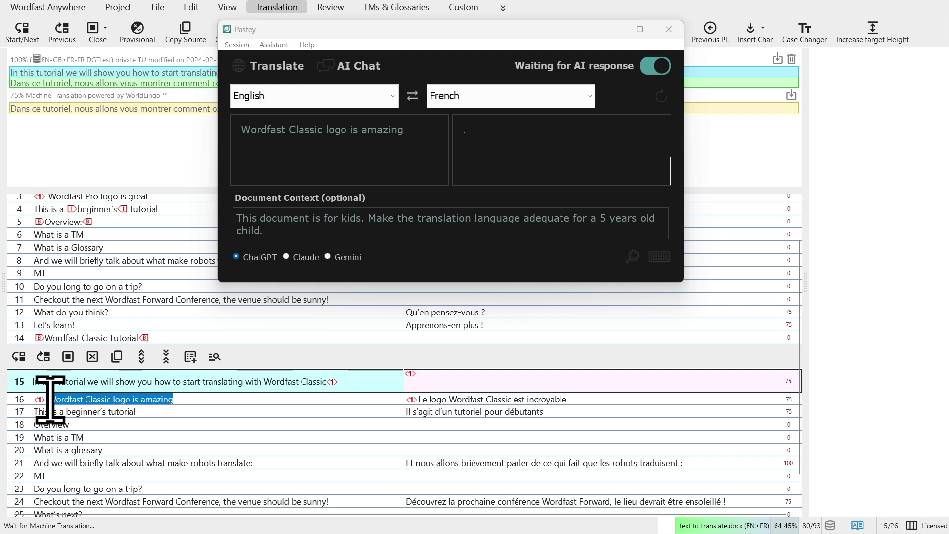